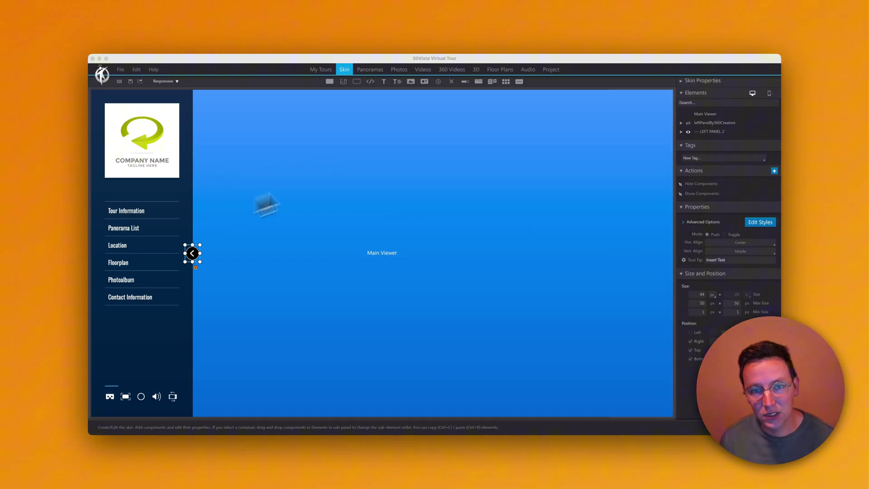
# - Select the left panel's collapse arrow button (IconButton collapse) and open its State Styles
pyautogui.click(153, 210)
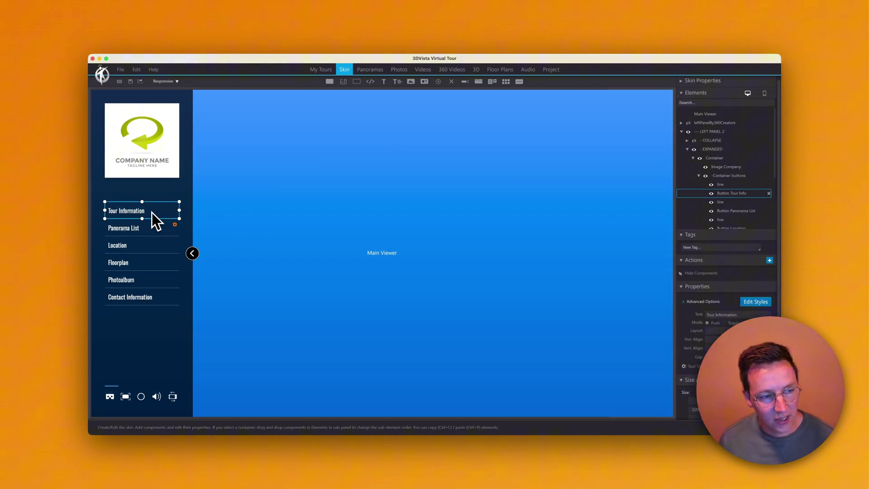
pyautogui.click(153, 229)
pyautogui.click(158, 245)
pyautogui.click(192, 254)
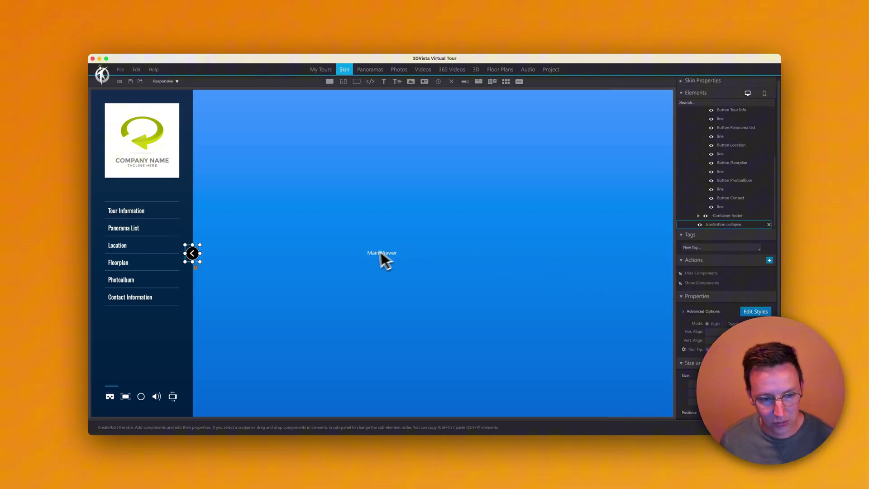
pyautogui.click(756, 312)
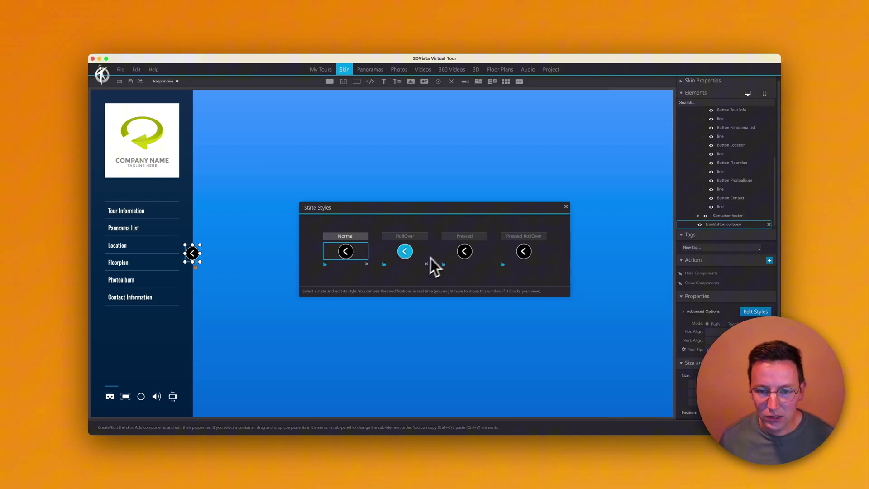
# - Hide LEFT PANEL 2 and show the leftPanelBy360Creators panel instead
pyautogui.click(565, 206)
pyautogui.scroll(3, 721, 181)
pyautogui.click(681, 132)
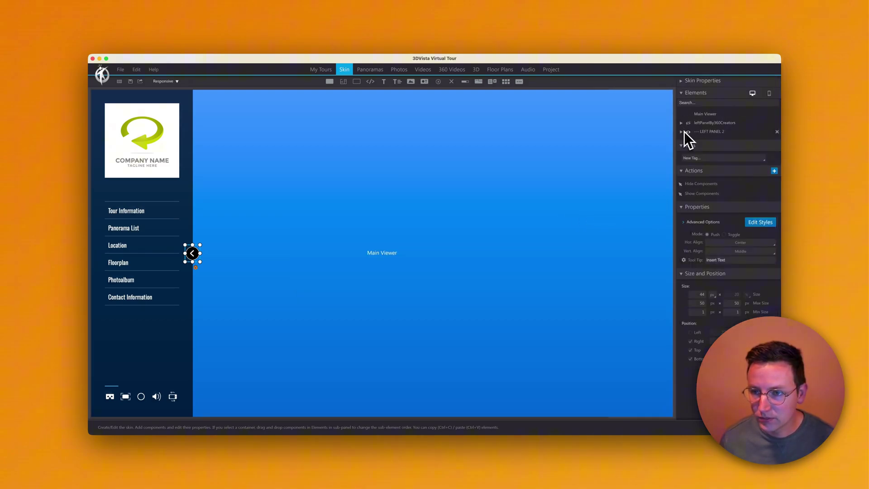
pyautogui.click(688, 132)
pyautogui.click(688, 123)
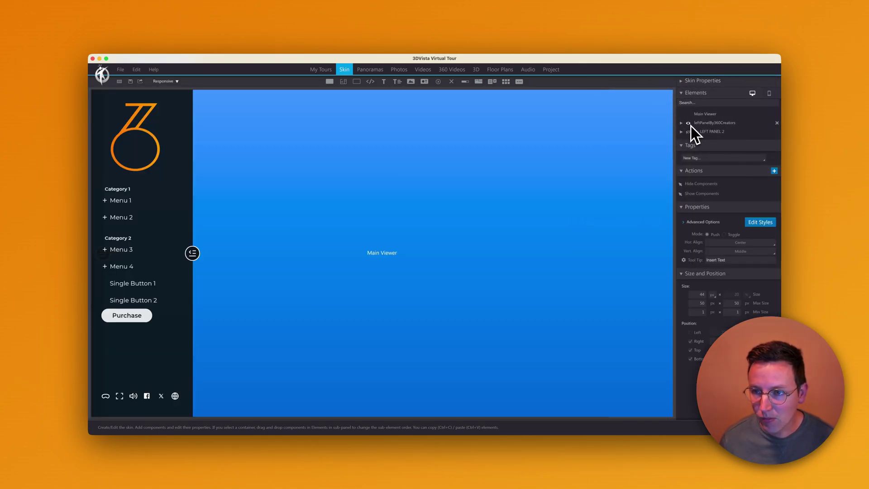
# - Open the State Styles of the new panel's closeMenuButton and move the dialog aside
pyautogui.click(193, 254)
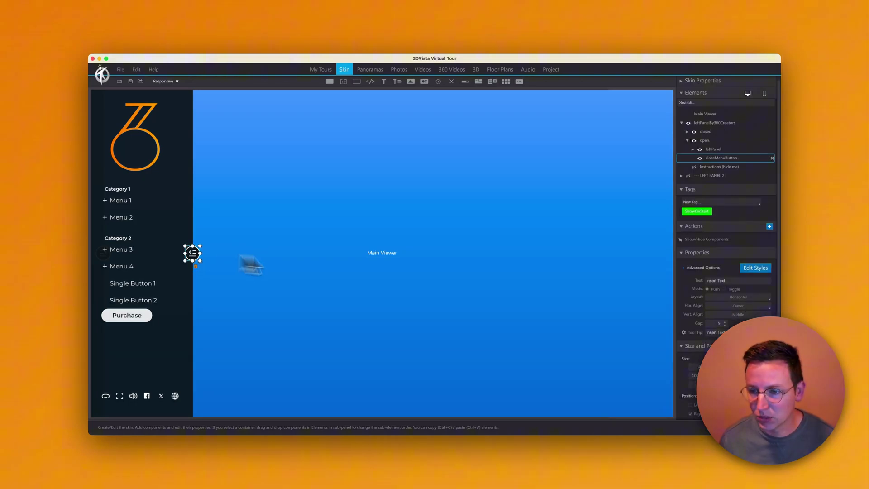
pyautogui.click(755, 268)
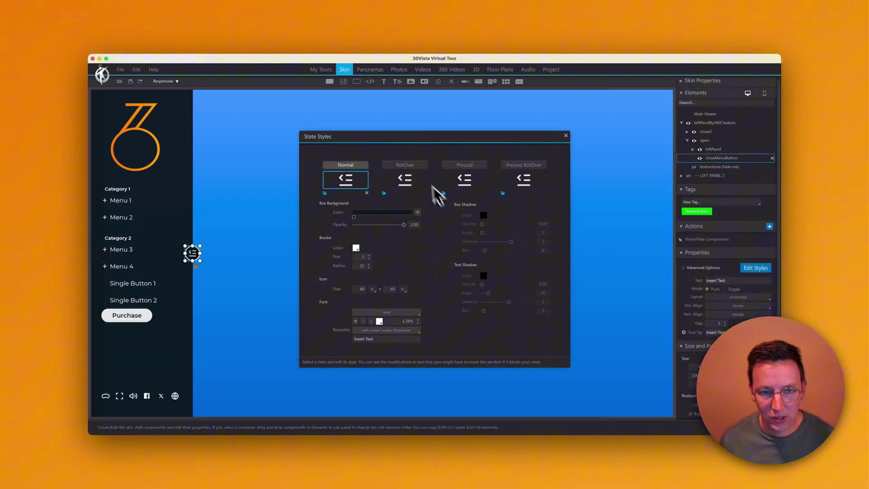
pyautogui.moveTo(417, 140); pyautogui.dragTo(474, 108)
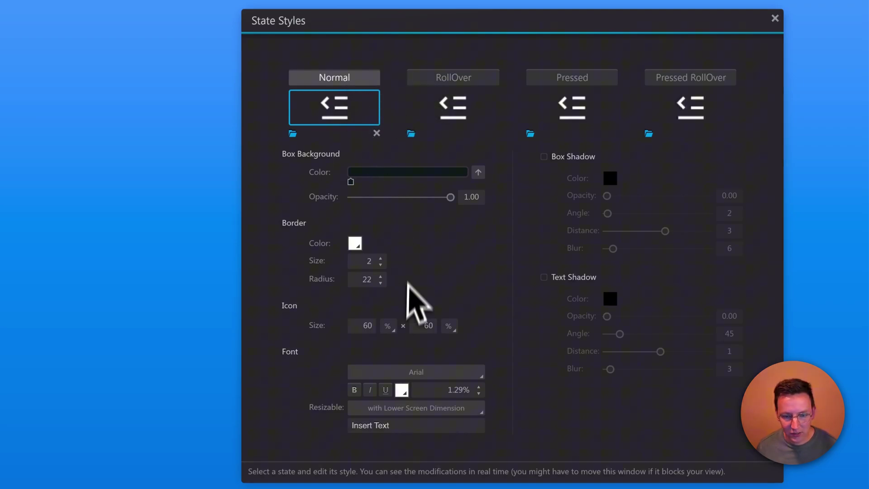
# - Try 100% and 80% as the normal-state icon size
pyautogui.click(357, 325)
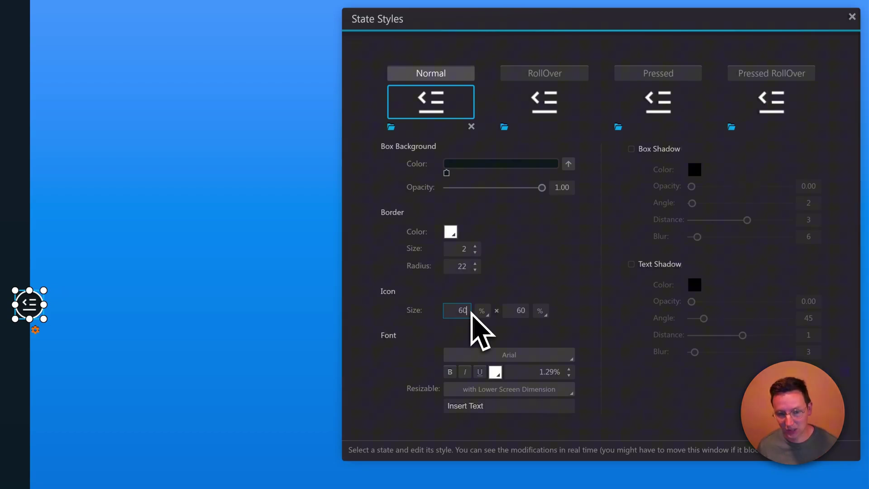
pyautogui.click(481, 311)
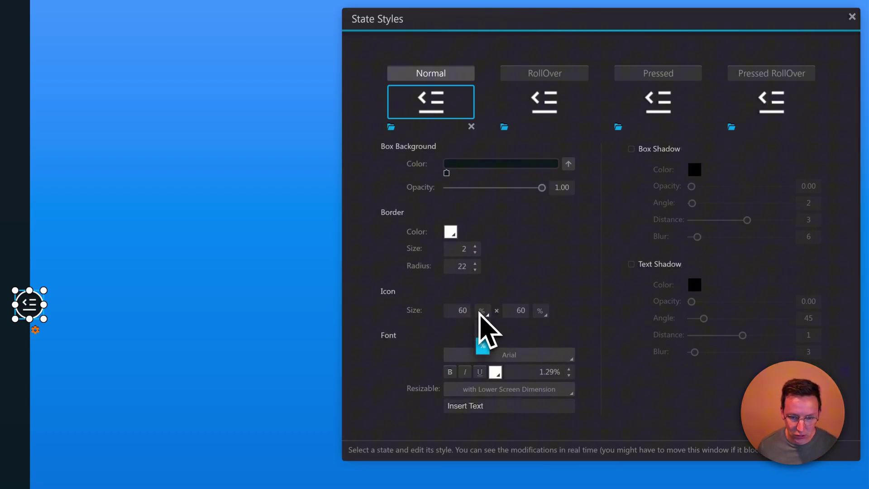
pyautogui.click(466, 312)
pyautogui.press('super+a')
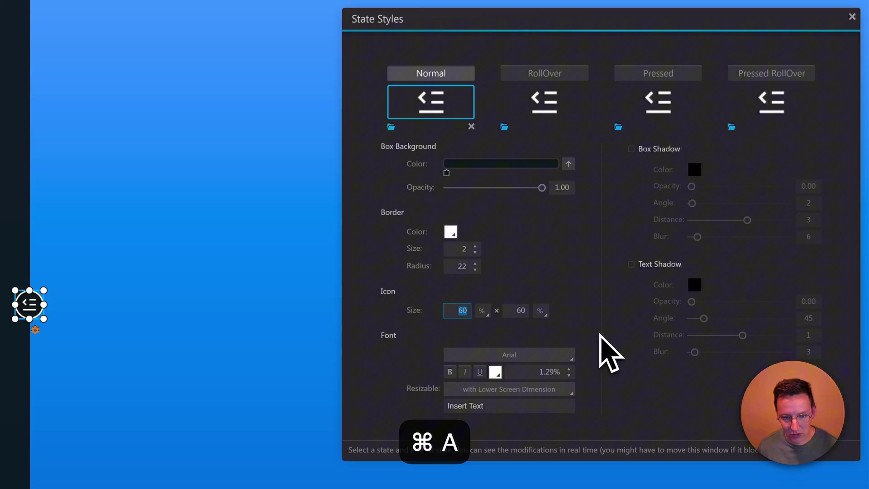
pyautogui.write('10')
pyautogui.press('Tab')
pyautogui.write('10')
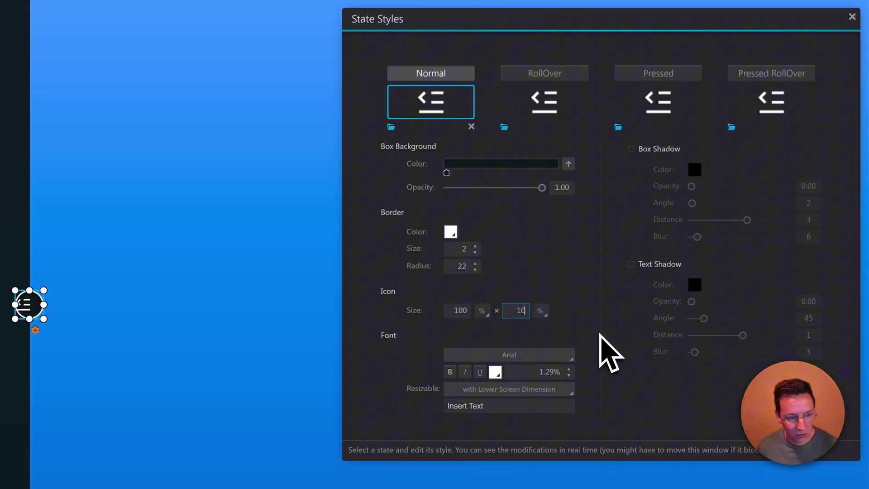
pyautogui.write('0')
pyautogui.press('Tab')
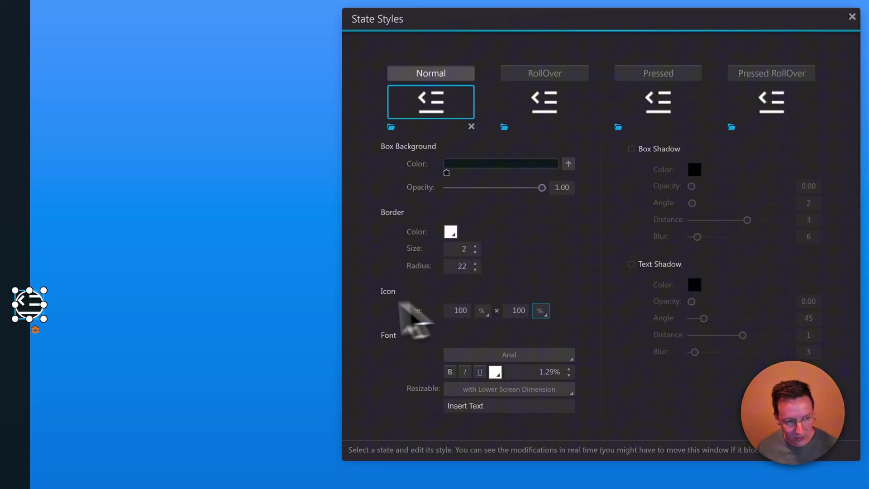
pyautogui.hotkey('shift', 'Tab')
pyautogui.hotkey('shift', 'Tab')
pyautogui.hotkey('shift', 'Tab')
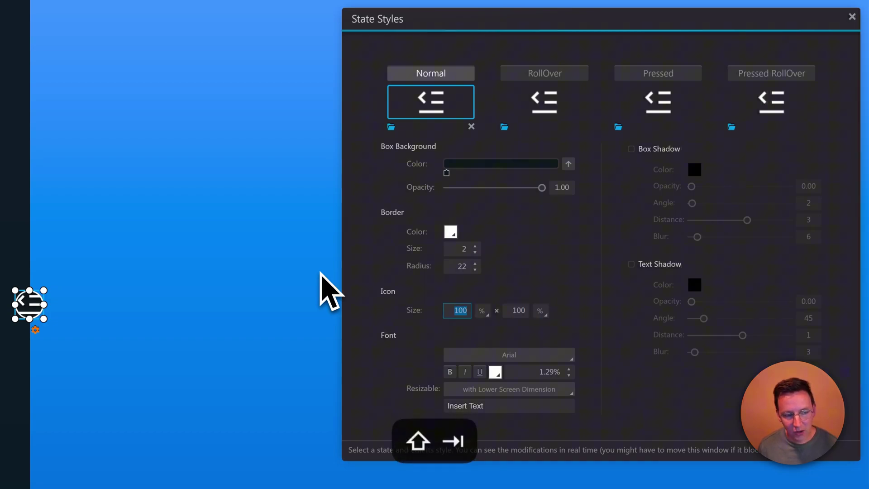
pyautogui.press('Tab')
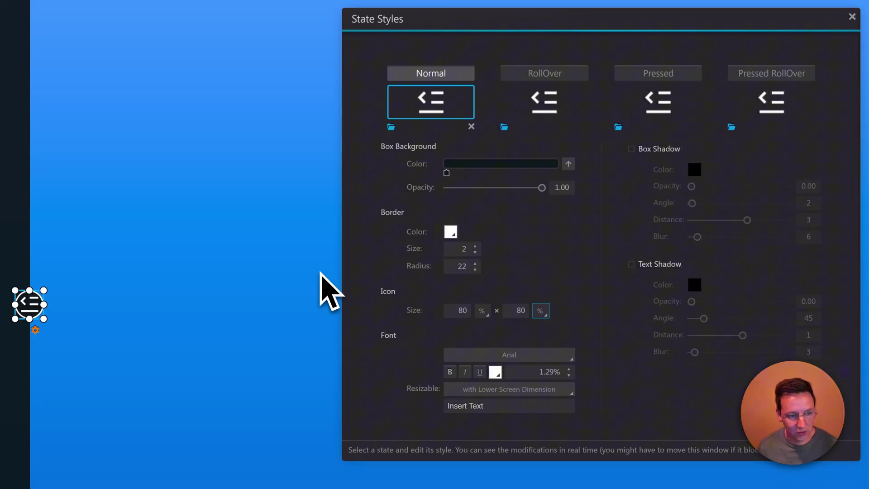
# - Test 60% and 30% icon sizes, then settle on 50% × 50%
pyautogui.hotkey('shift', 'Tab')
pyautogui.hotkey('shift', 'Tab')
pyautogui.hotkey('shift', 'Tab')
pyautogui.write('60')
pyautogui.press('Tab')
pyautogui.press('Tab')
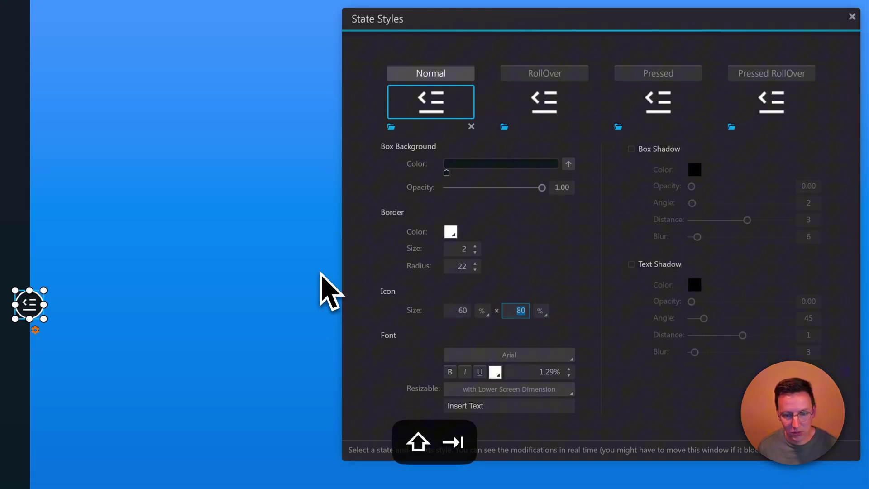
pyautogui.write('60')
pyautogui.press('Tab')
pyautogui.hotkey('shift', 'Tab')
pyautogui.hotkey('shift', 'Tab')
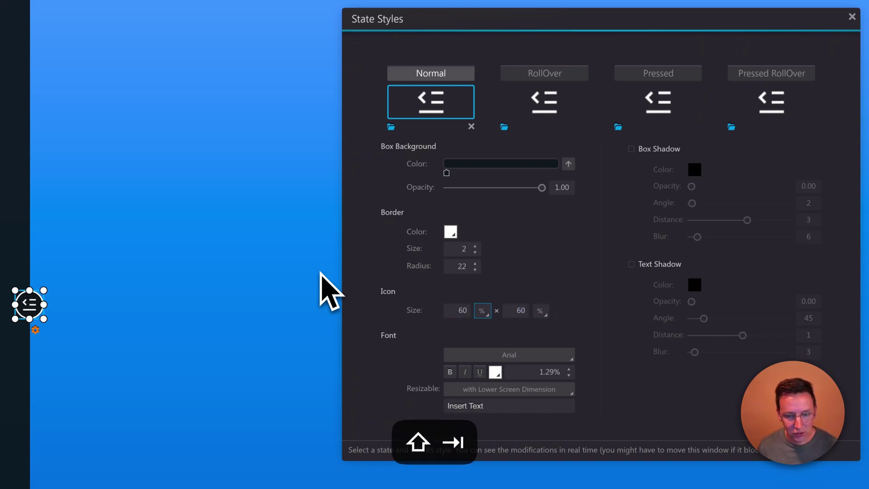
pyautogui.write('30')
pyautogui.press('Tab')
pyautogui.press('Tab')
pyautogui.write('3')
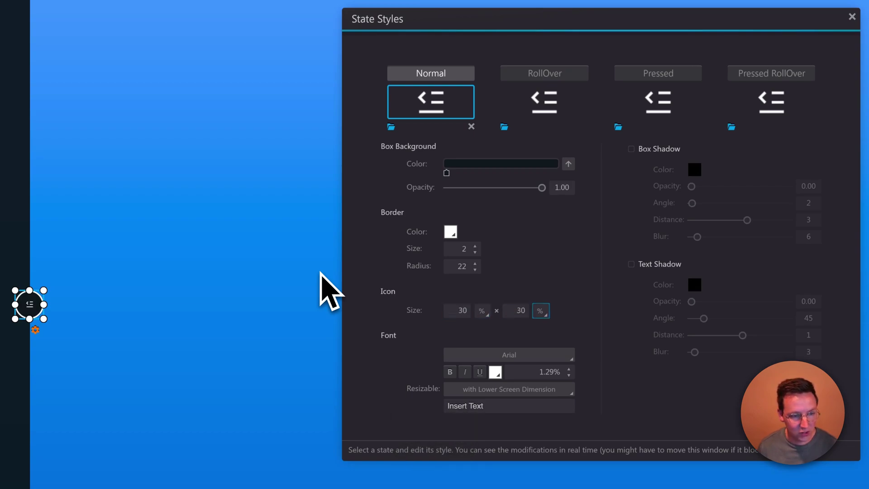
pyautogui.hotkey('shift', 'Tab')
pyautogui.hotkey('shift', 'Tab')
pyautogui.hotkey('shift', 'Tab')
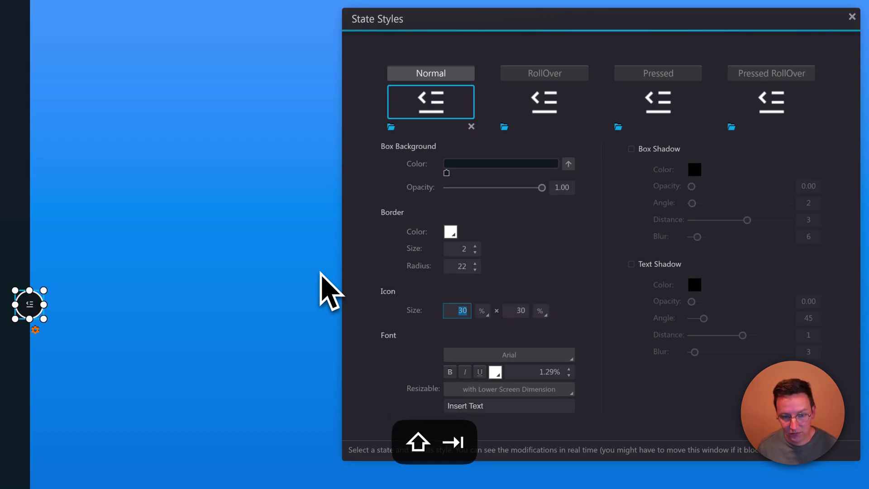
pyautogui.write('50')
pyautogui.press('Tab')
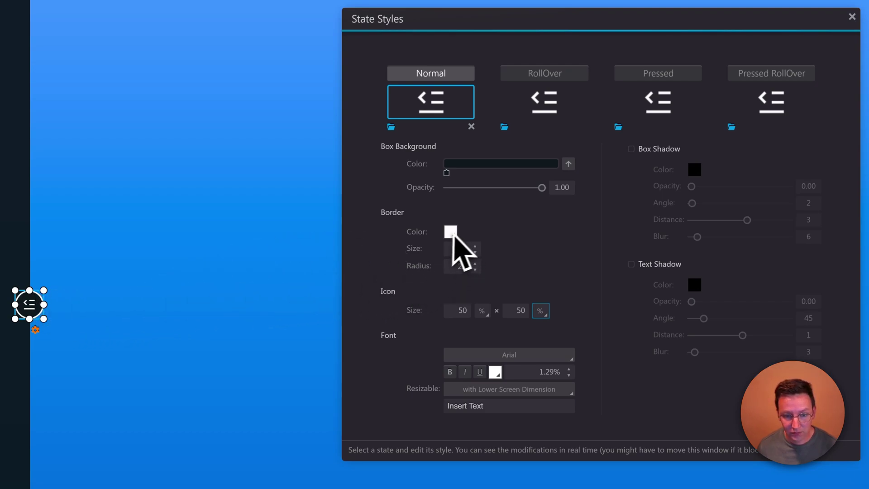
pyautogui.hotkey('shift', 'Tab')
pyautogui.hotkey('shift', 'Tab')
pyautogui.hotkey('shift', 'Tab')
pyautogui.hotkey('shift', 'Tab')
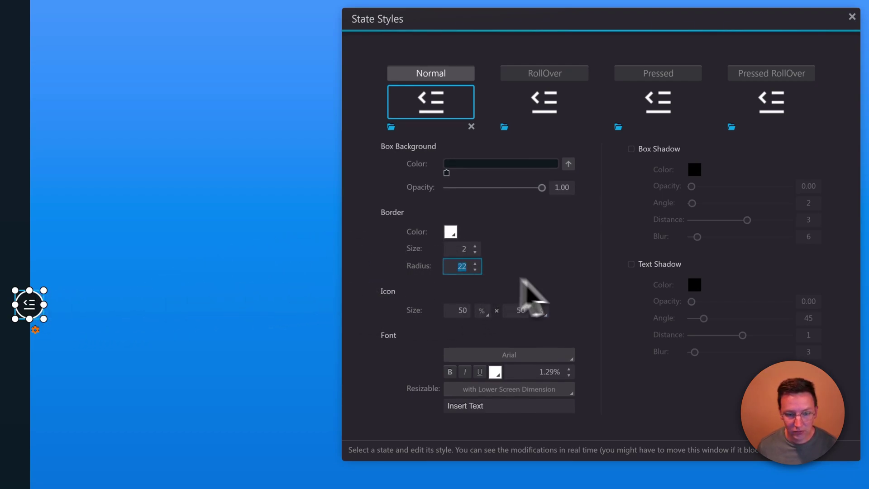
pyautogui.press('BackSpace')
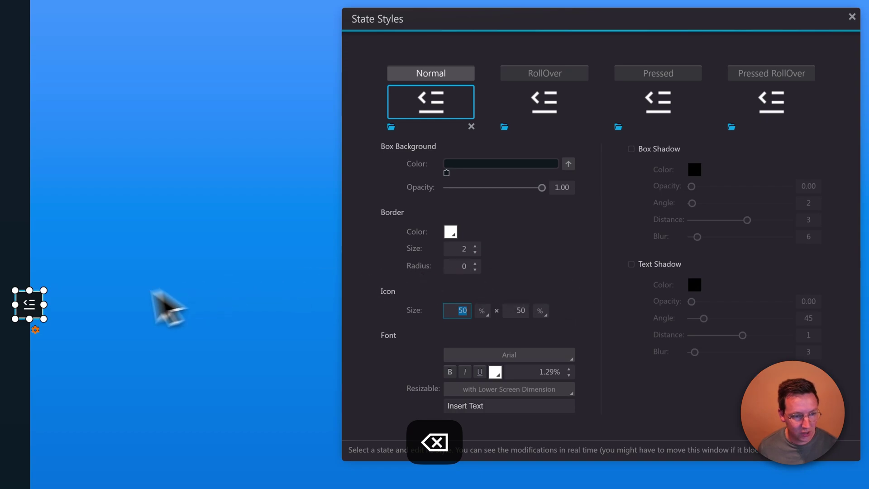
pyautogui.click(74, 316)
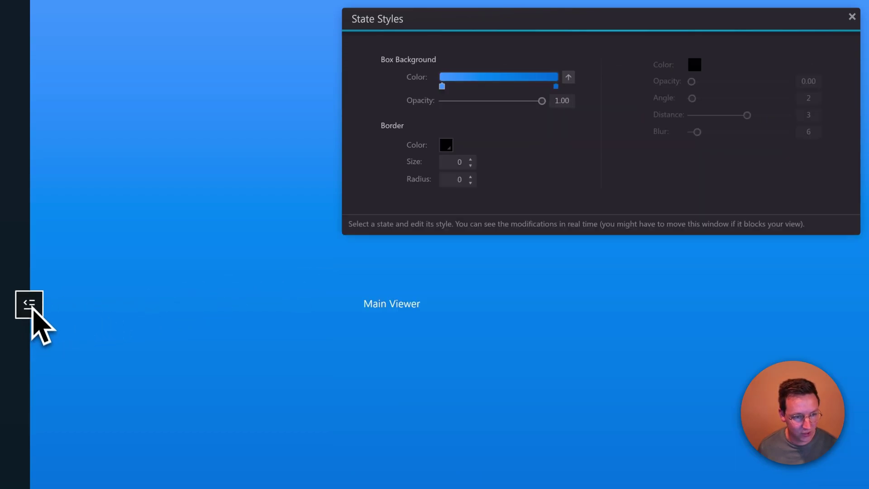
pyautogui.click(31, 306)
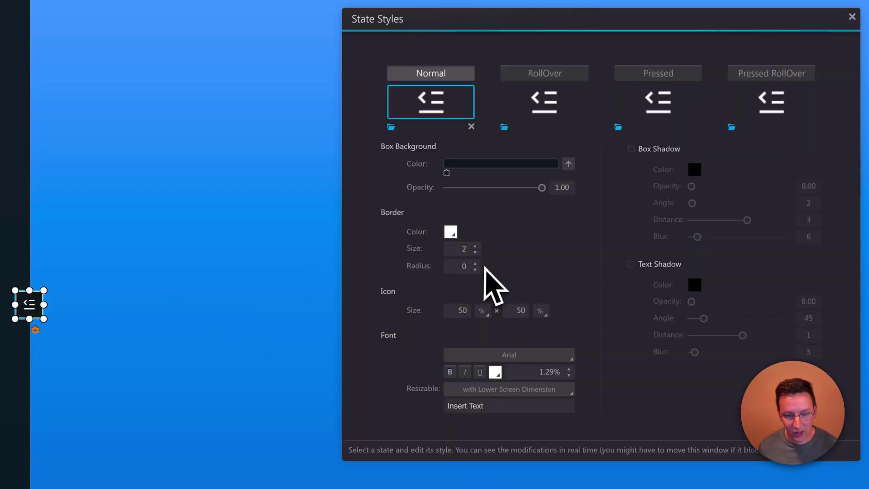
pyautogui.click(475, 264)
pyautogui.click(475, 264)
pyautogui.click(474, 264)
pyautogui.click(313, 285)
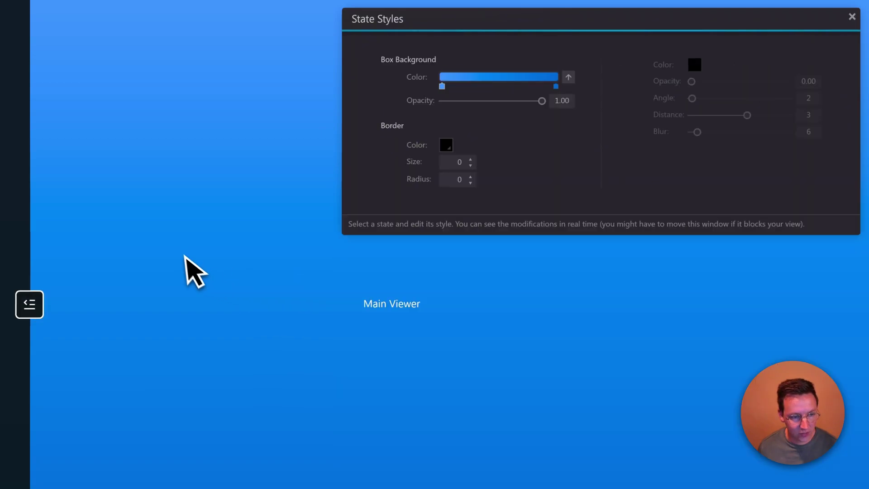
pyautogui.click(30, 306)
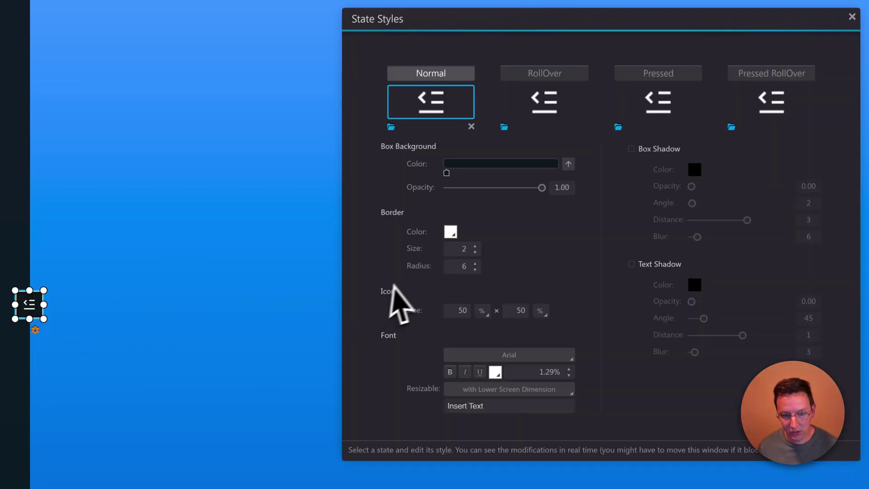
pyautogui.click(452, 268)
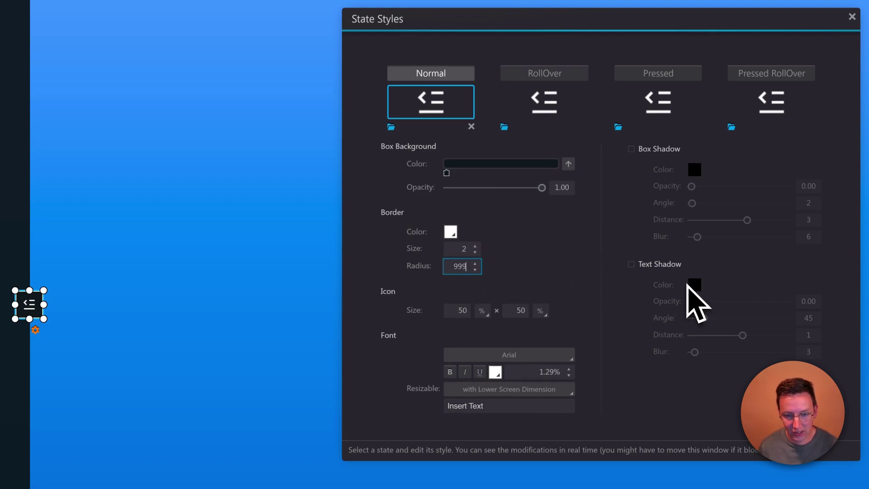
pyautogui.write('999')
pyautogui.press('Tab')
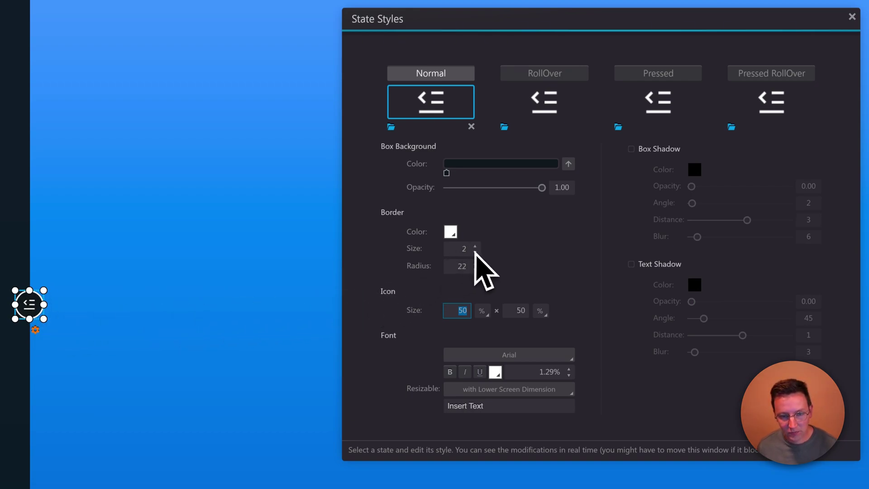
# - Experiment with thinner and thicker white border sizes on the normal-state button
pyautogui.click(474, 252)
pyautogui.click(240, 254)
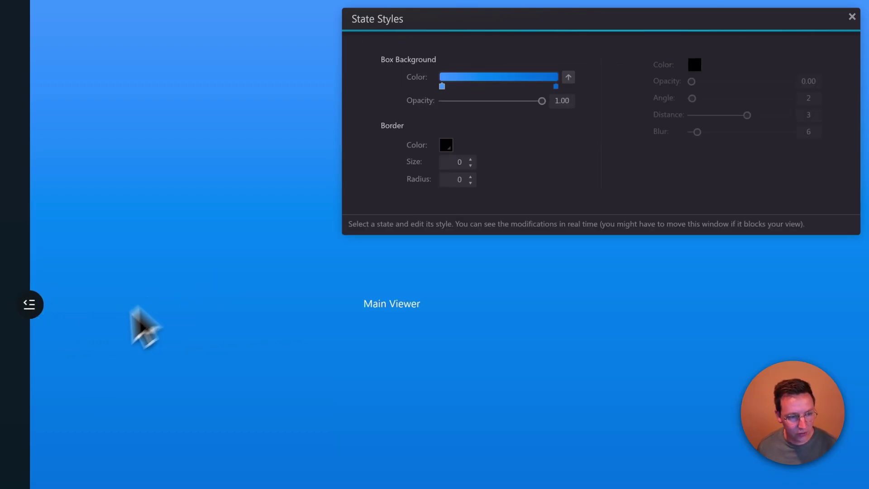
pyautogui.click(36, 305)
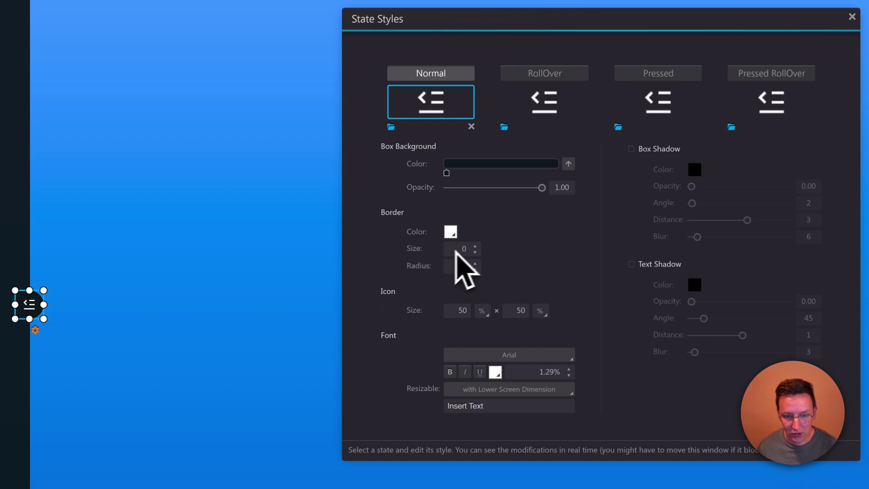
pyautogui.click(474, 248)
pyautogui.click(474, 247)
pyautogui.click(475, 247)
pyautogui.click(474, 246)
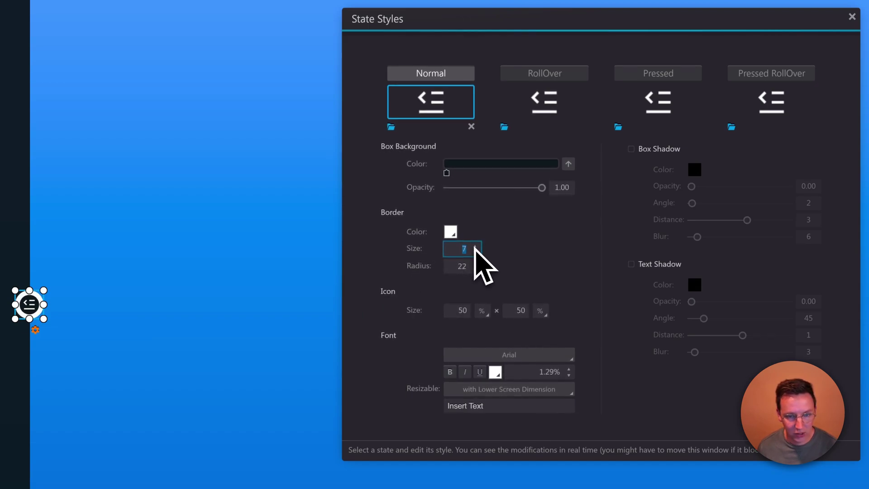
pyautogui.click(474, 246)
pyautogui.click(474, 252)
pyautogui.click(475, 251)
pyautogui.click(474, 252)
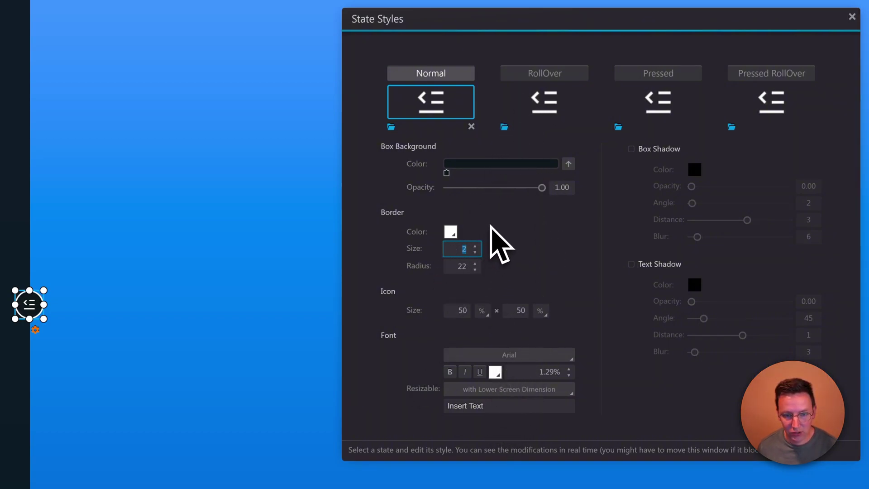
# - Set the normal-state Box Background to bright green and undo the last border change
pyautogui.click(446, 173)
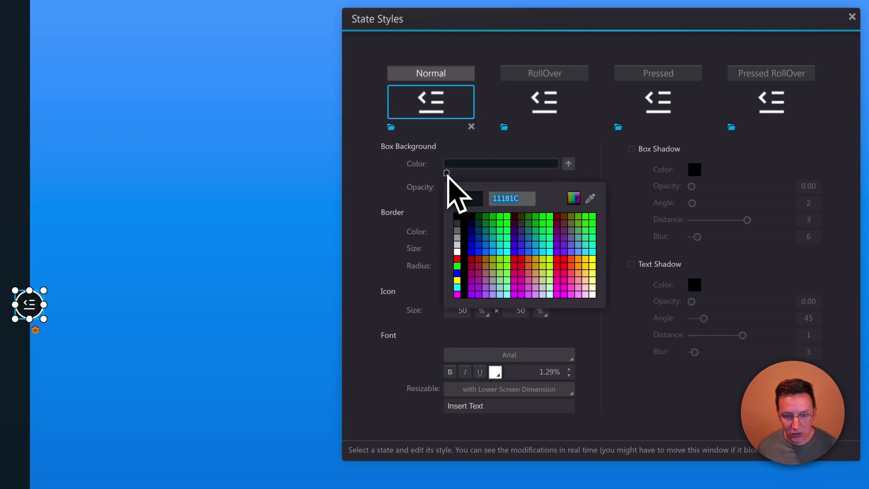
pyautogui.click(508, 216)
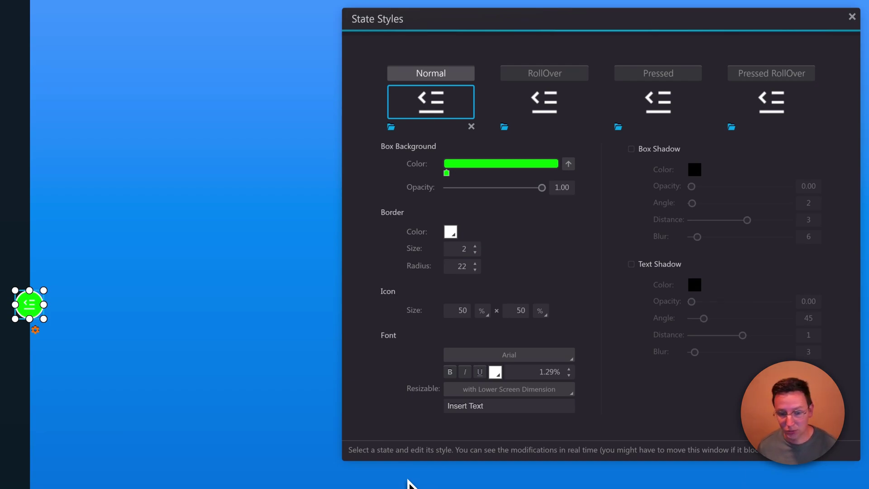
pyautogui.press('super+z')
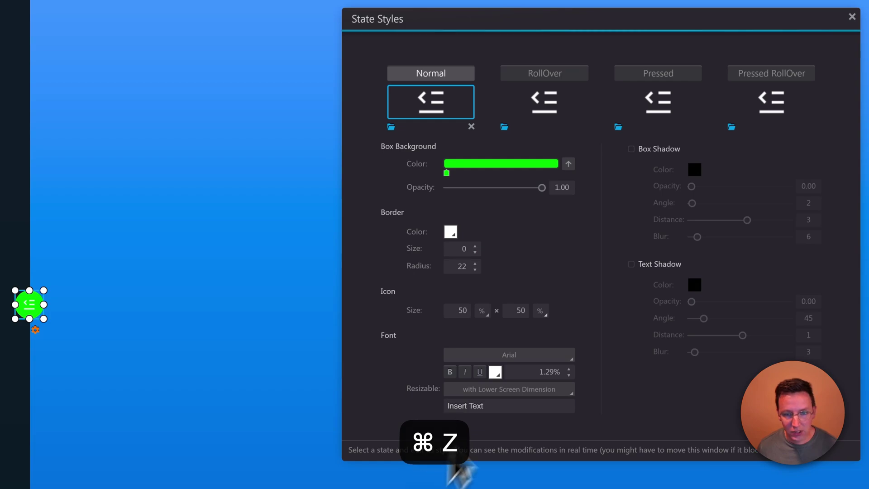
# - Give the RollOver state a red Box Background
pyautogui.click(556, 77)
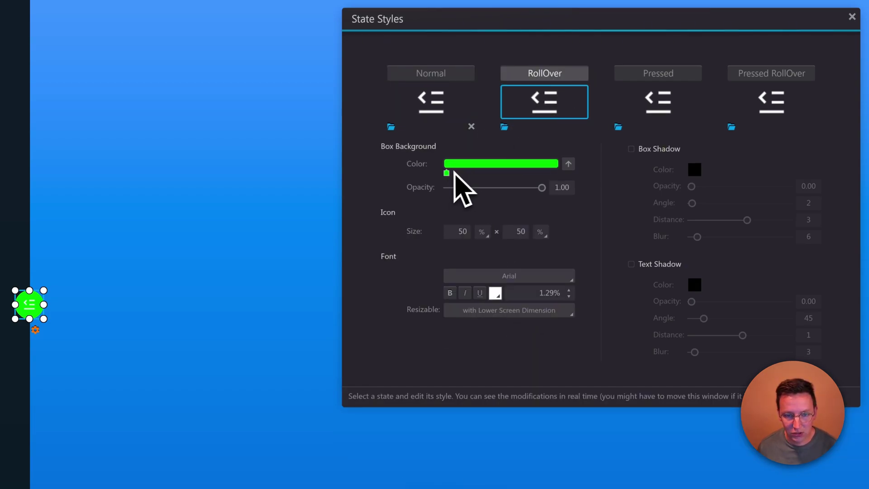
pyautogui.click(446, 173)
pyautogui.click(525, 267)
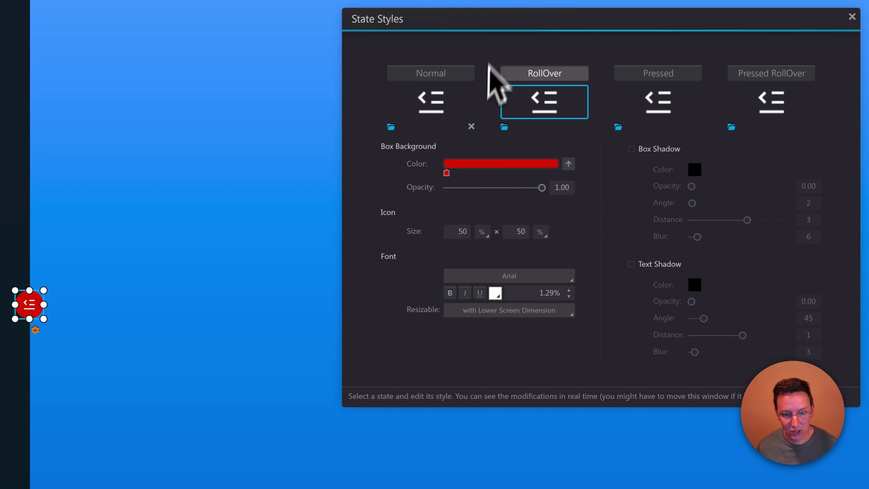
# - Set the Normal state's border size to 4, then return to the RollOver state
pyautogui.click(437, 74)
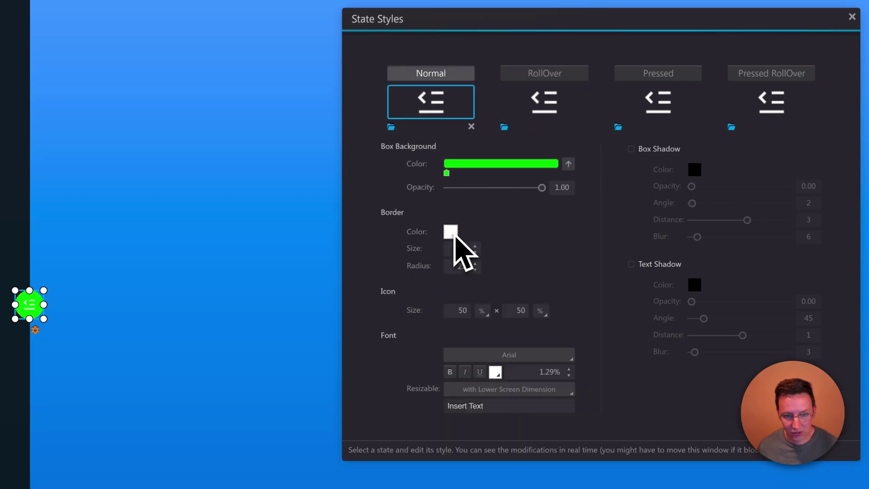
pyautogui.click(476, 248)
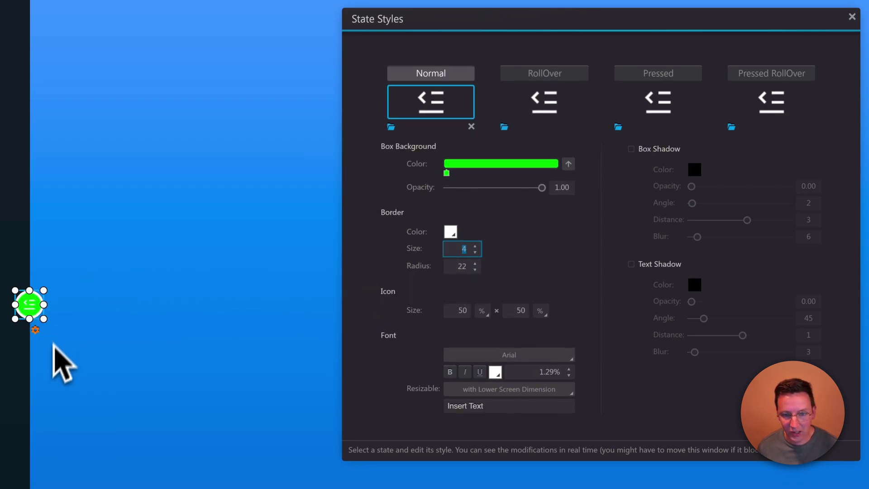
pyautogui.click(561, 87)
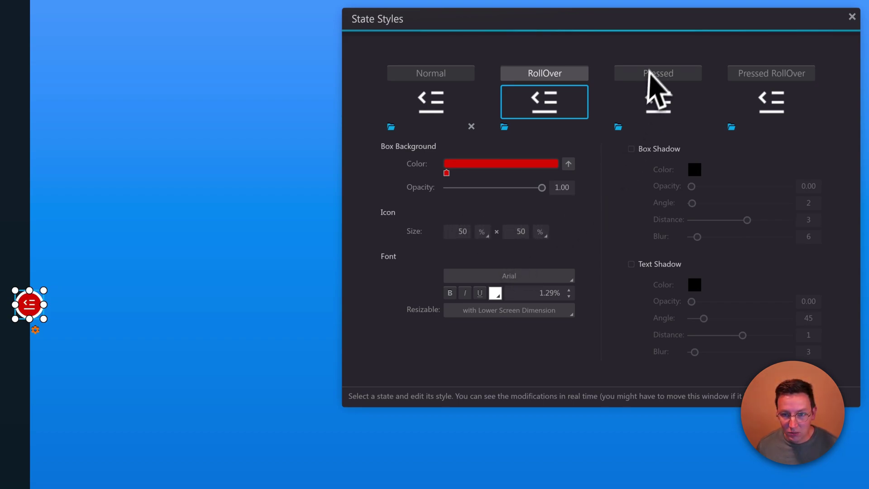
# - Switch back to the Normal state to view its white border of size 4 and radius 22
pyautogui.click(463, 94)
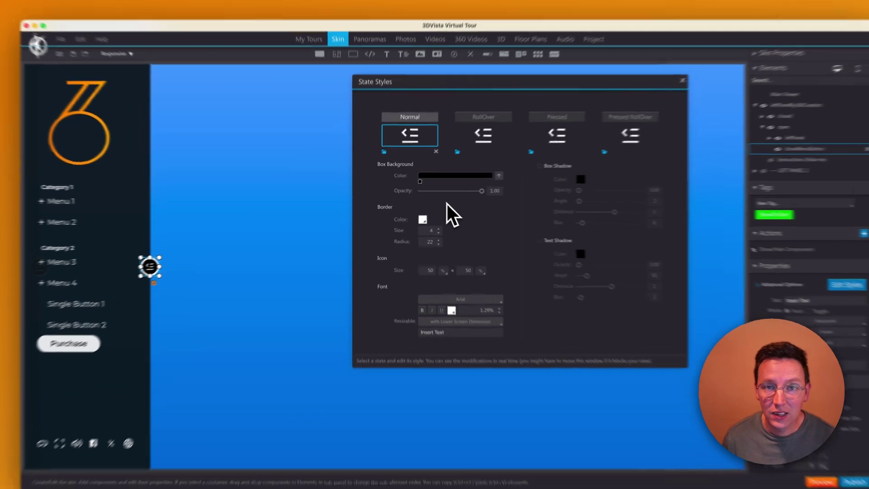